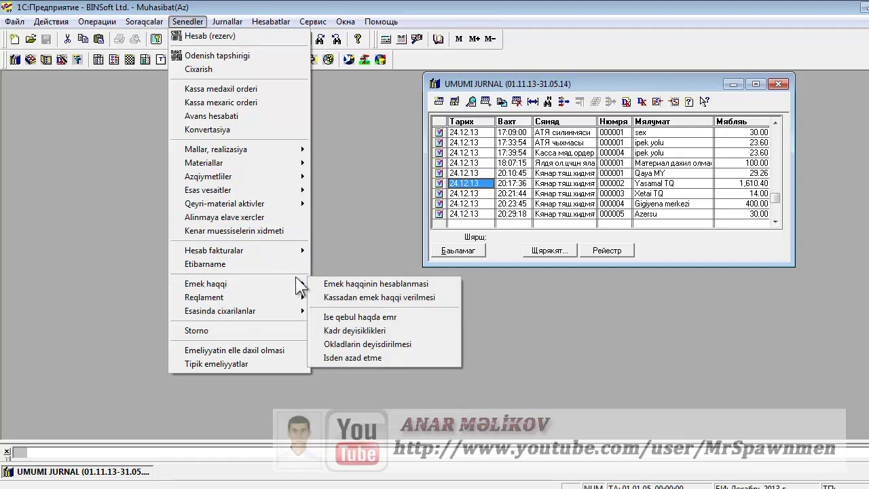
# - Create a personnel change order (Kadr deyisiklikleri) and select the employee with the position usta from the sex group
pyautogui.click(349, 328)
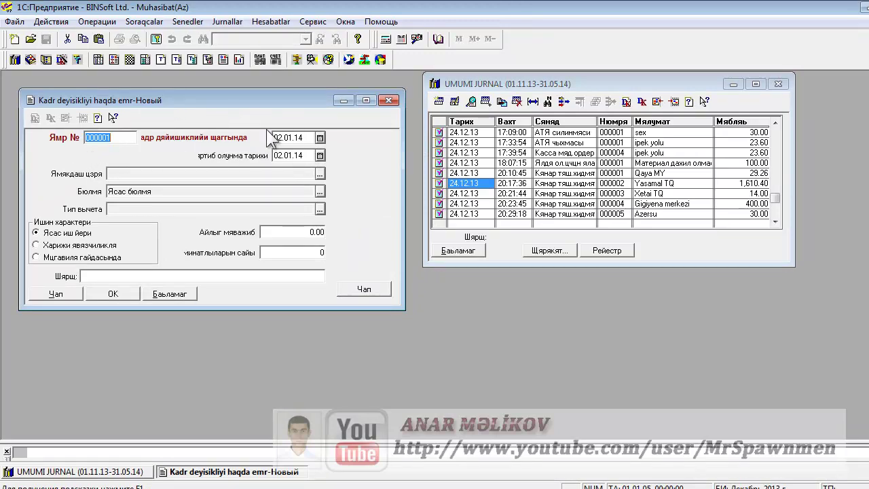
pyautogui.click(319, 173)
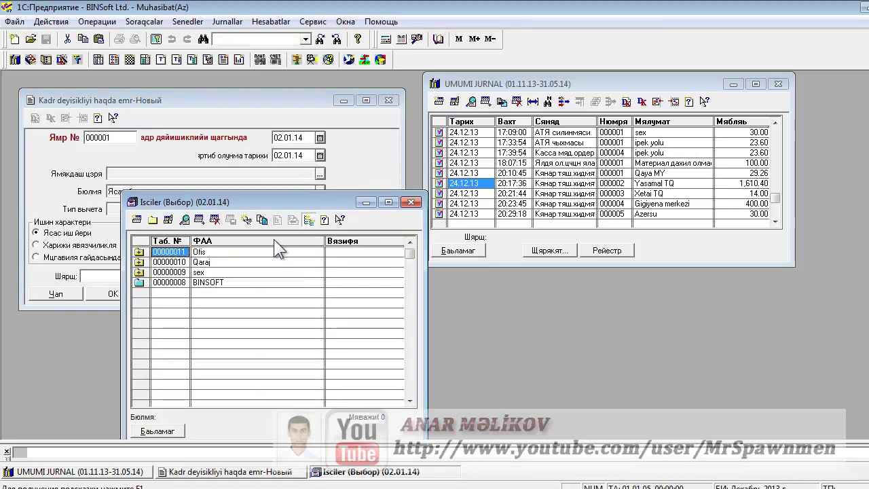
pyautogui.click(140, 271)
pyautogui.doubleClick(139, 272)
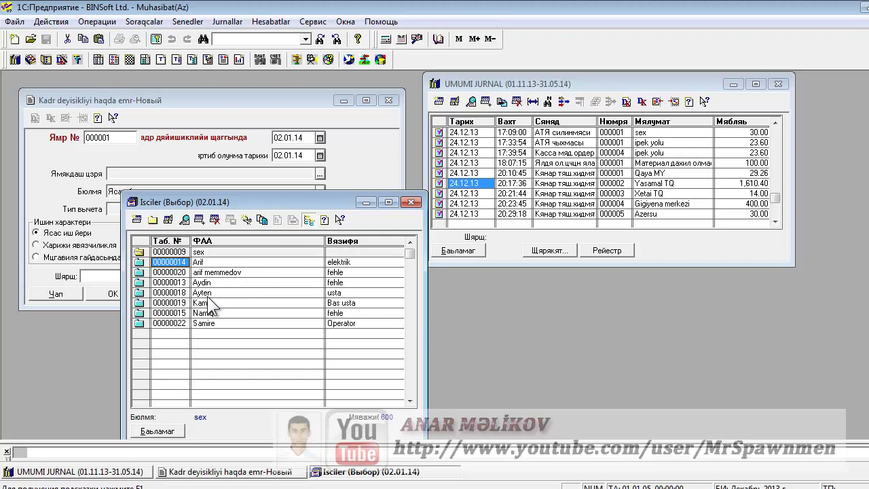
pyautogui.click(139, 292)
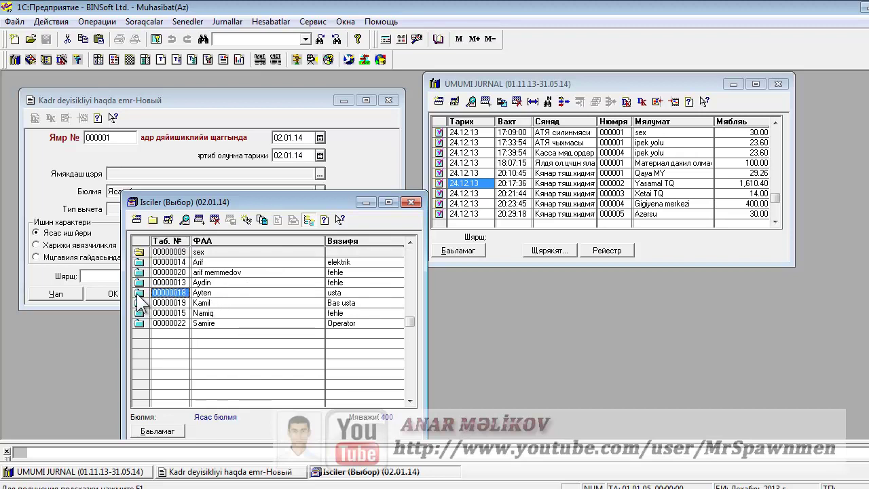
pyautogui.doubleClick(223, 292)
pyautogui.click(445, 283)
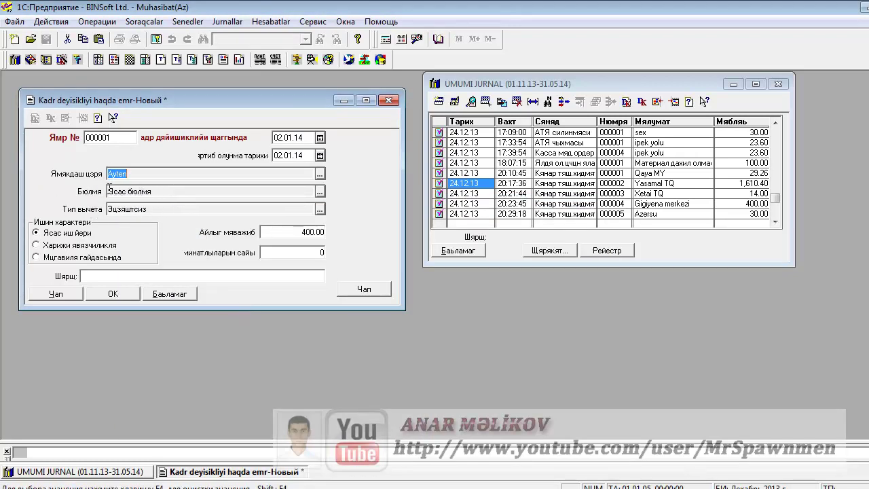
# - Set the order's department (Бюлмя) to Ясас бюлмя, leave the note empty, then save and post the order
pyautogui.click(319, 192)
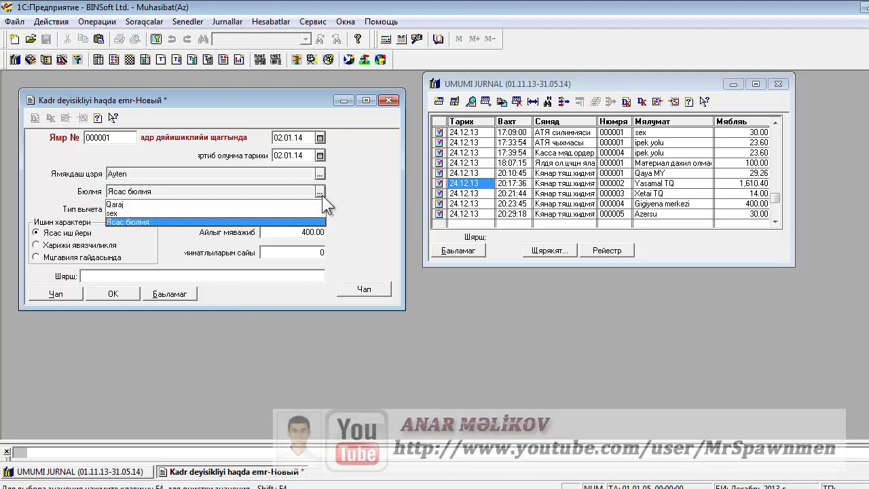
pyautogui.click(173, 222)
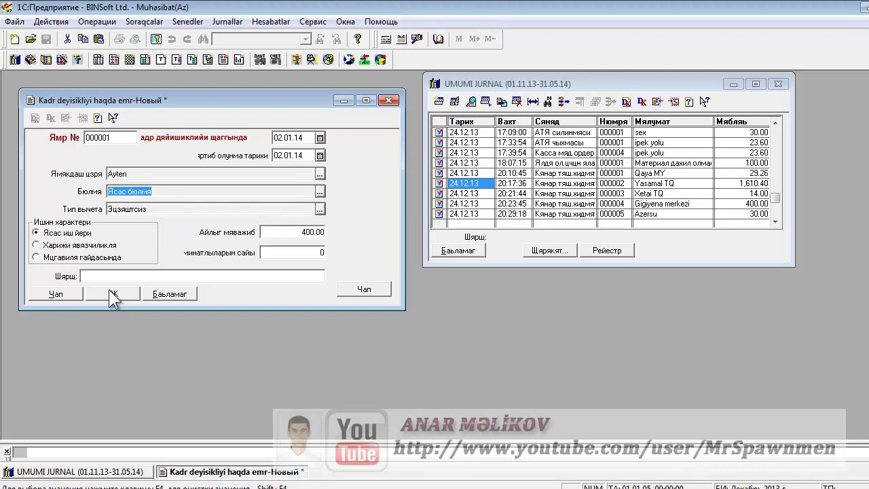
pyautogui.click(94, 275)
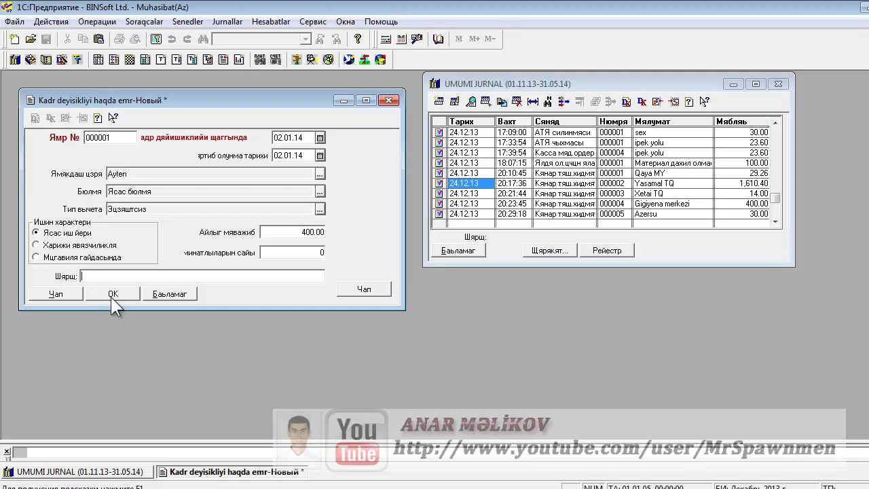
pyautogui.click(111, 296)
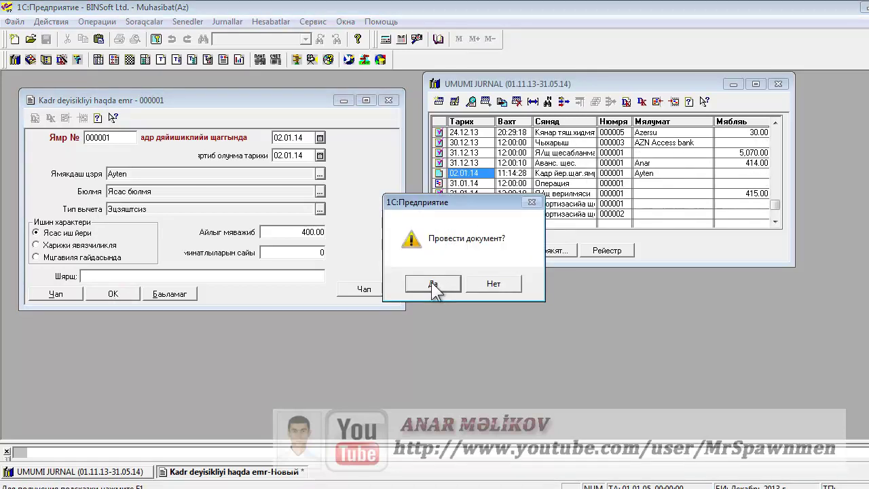
pyautogui.click(433, 284)
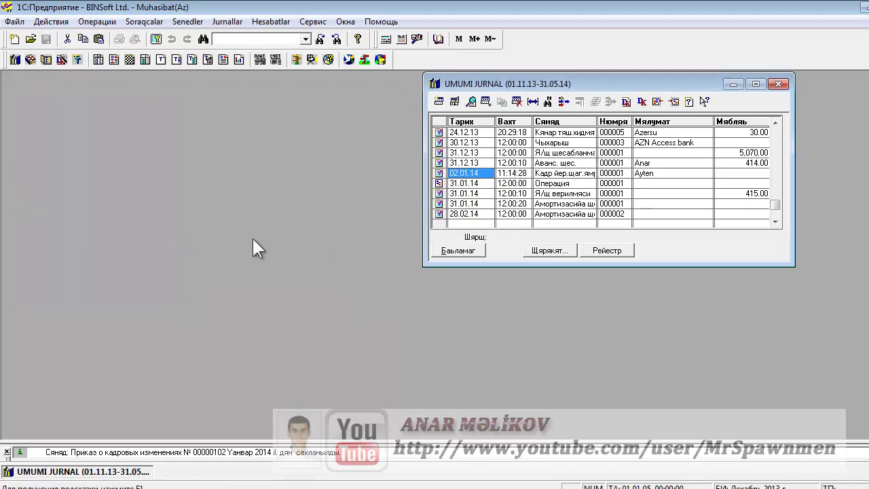
# - Create another personnel change order (Kadr deyisiklikleri) and select the employee with the position Operator from the sex group
pyautogui.press('Return')
pyautogui.click(478, 91)
pyautogui.click(181, 24)
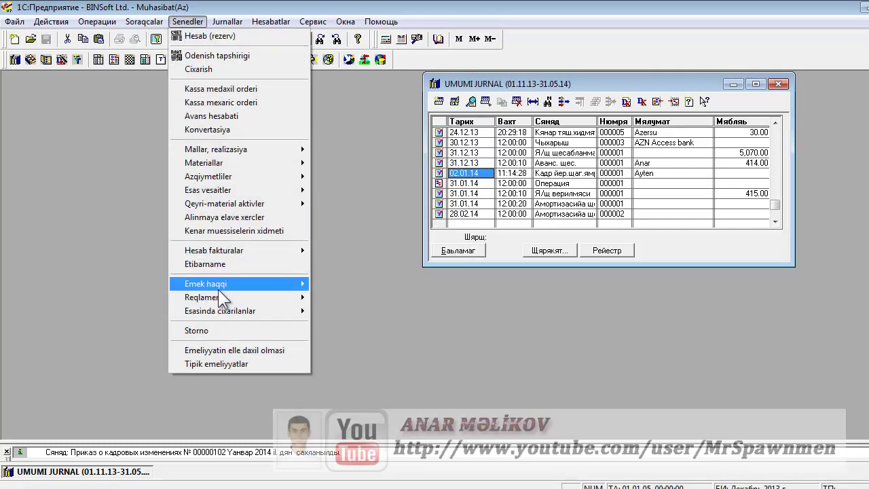
pyautogui.moveTo(218, 285)
pyautogui.click(343, 327)
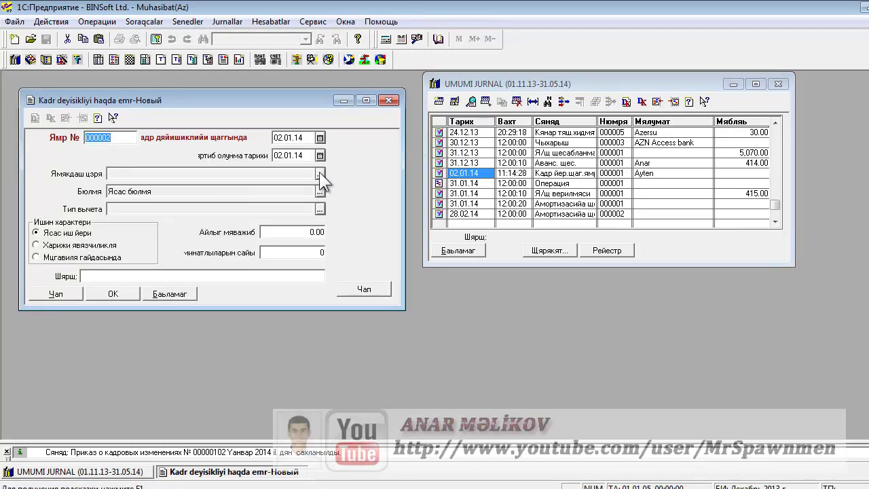
pyautogui.click(320, 173)
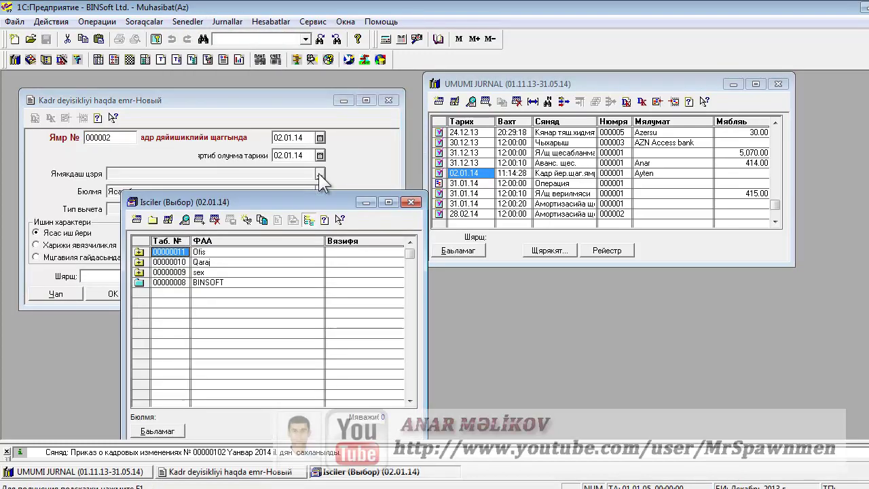
pyautogui.doubleClick(143, 273)
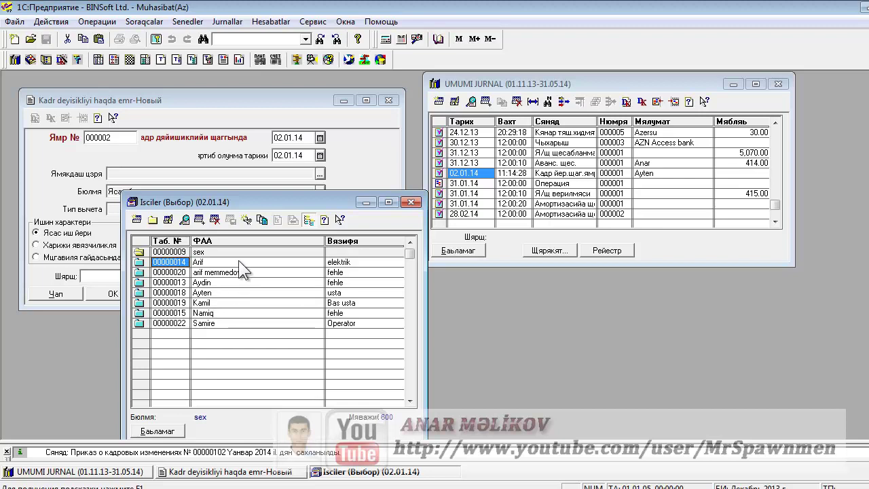
pyautogui.click(222, 323)
pyautogui.doubleClick(221, 321)
pyautogui.click(447, 283)
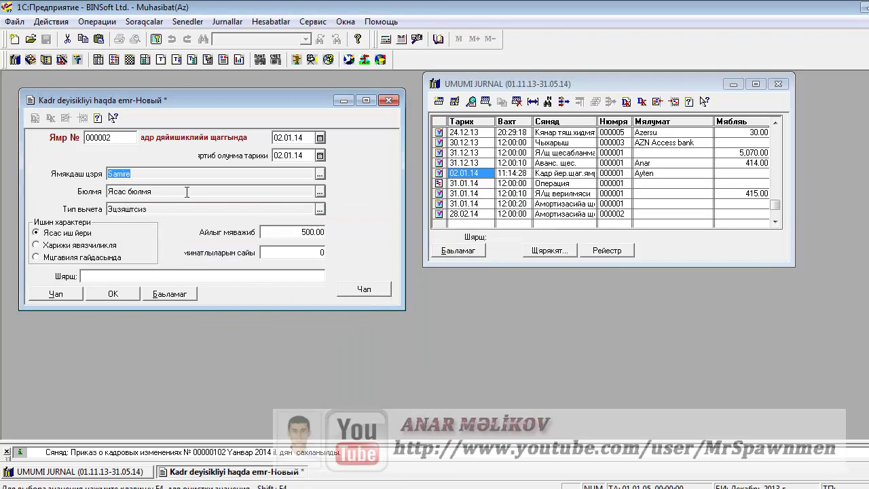
# - Set the monthly salary (Айлыг мяважиб) in the order to 800, then save and post the order
pyautogui.click(292, 233)
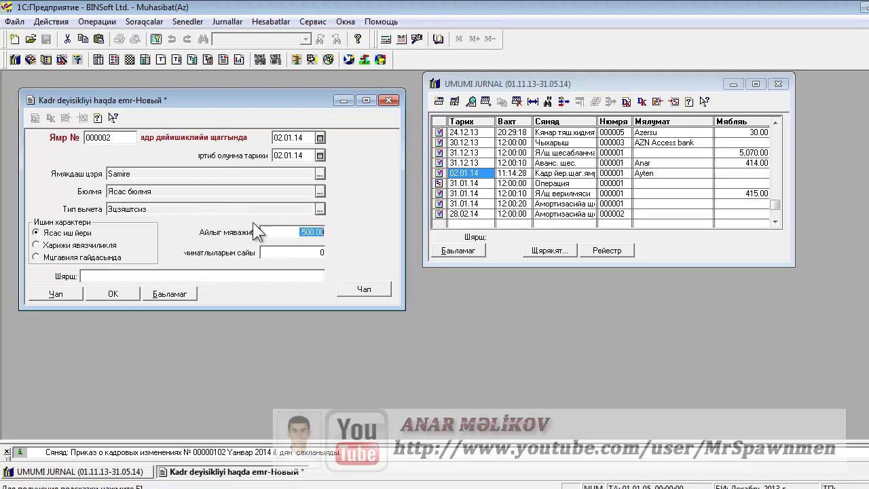
pyautogui.write('600')
pyautogui.moveTo(292, 233); pyautogui.dragTo(339, 233)
pyautogui.write('800')
pyautogui.click(103, 294)
pyautogui.click(427, 284)
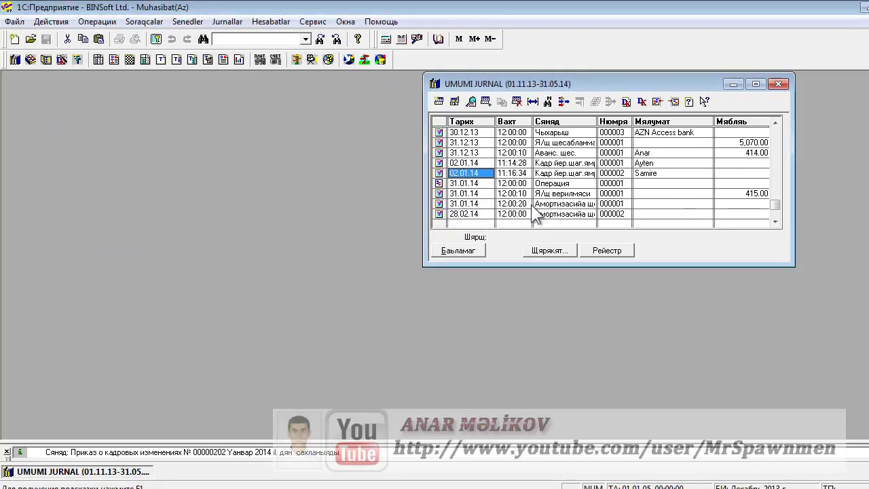
# - Check the two new orders in the journal, then open the usta employee's card from the Emekdashlar directory's sex group and review the position
pyautogui.click(648, 165)
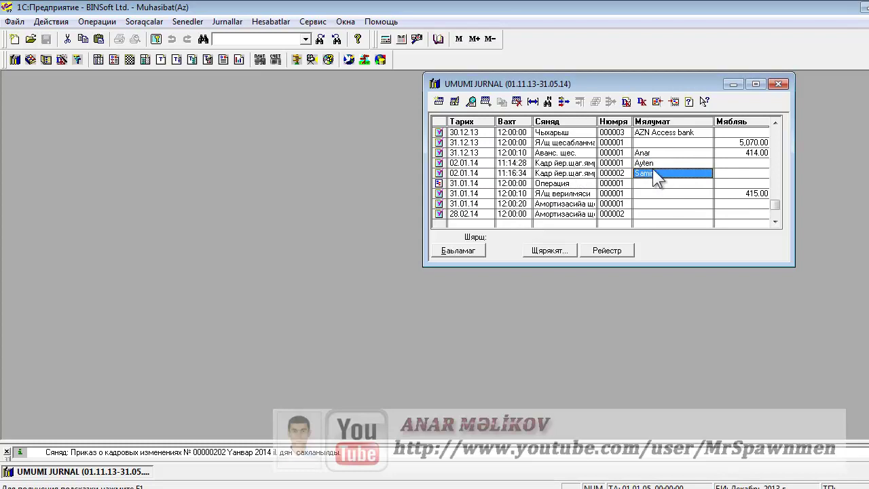
pyautogui.click(652, 171)
pyautogui.click(150, 22)
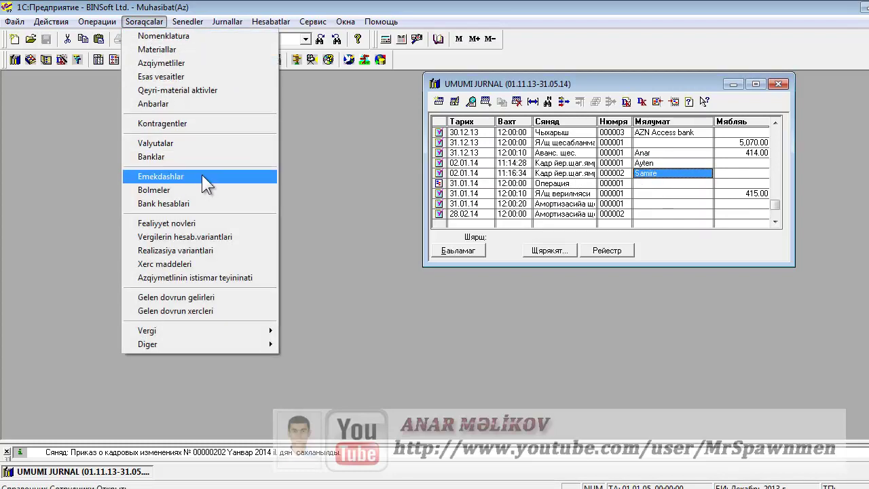
pyautogui.click(202, 175)
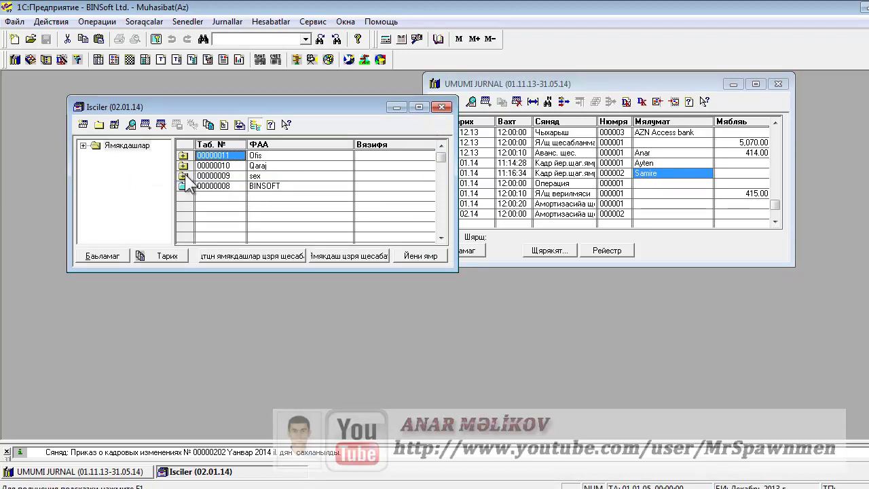
pyautogui.doubleClick(184, 175)
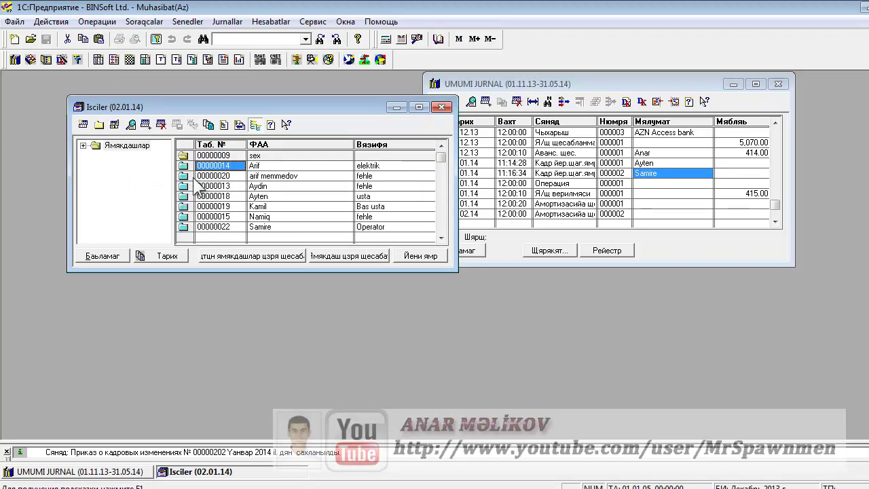
pyautogui.doubleClick(272, 197)
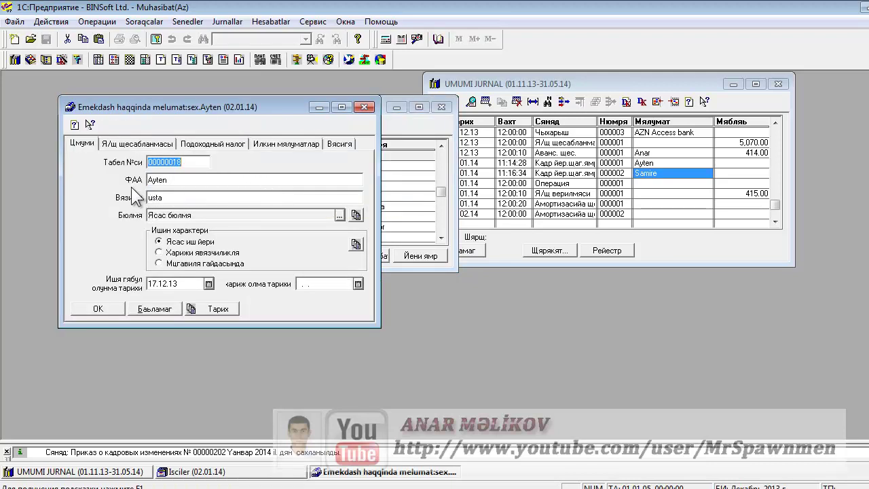
pyautogui.click(180, 197)
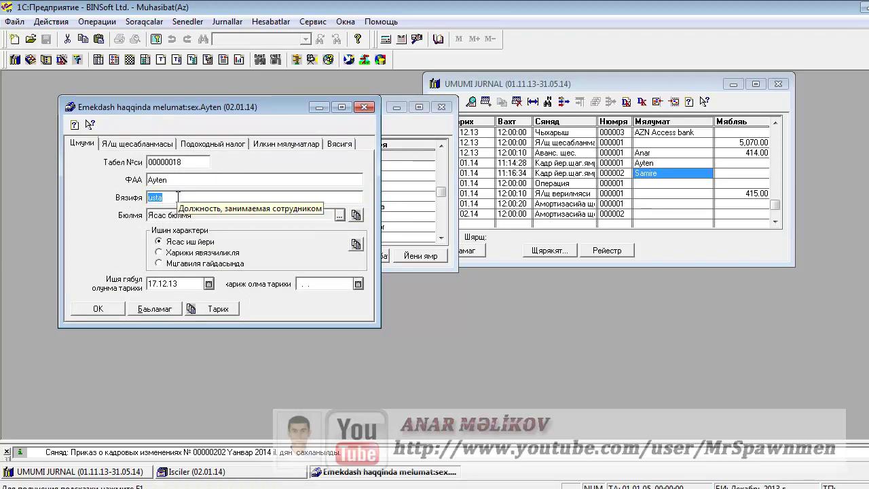
pyautogui.click(201, 197)
pyautogui.hotkey('shift', 'Home')
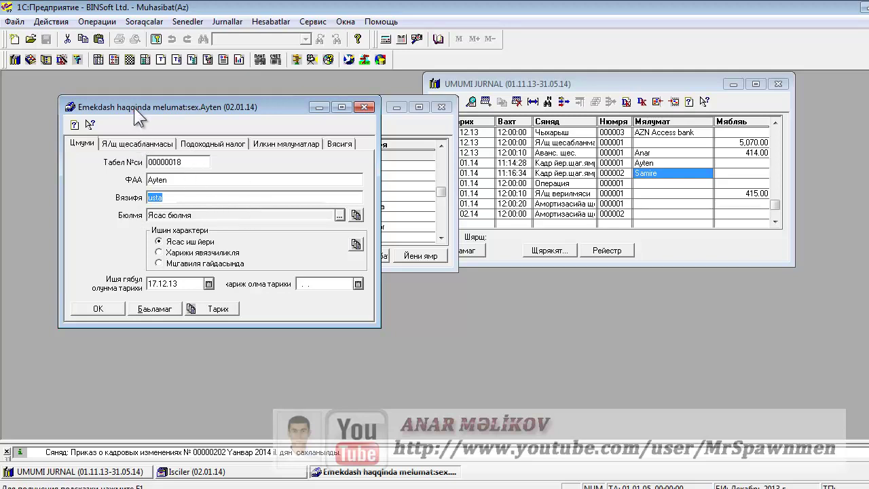
# - Move the open employee card aside, then view and close the cards of the second-listed fehle employee and the Operator employee
pyautogui.moveTo(134, 107); pyautogui.dragTo(480, 133)
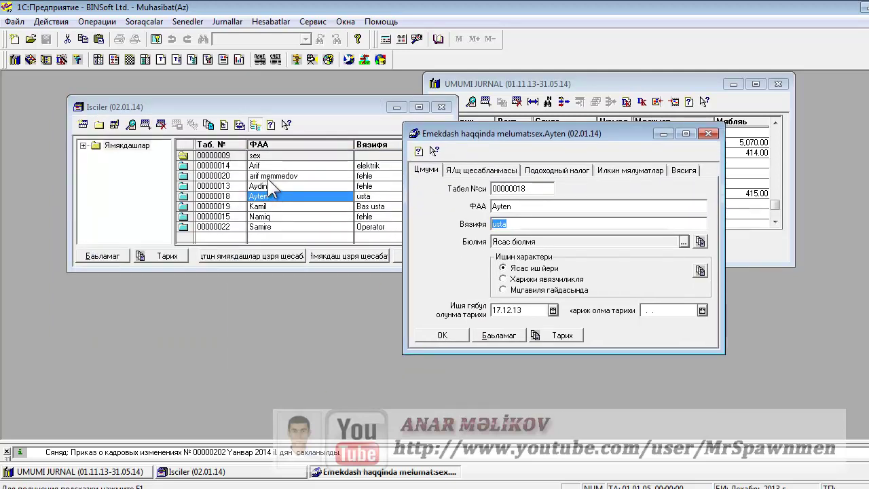
pyautogui.click(269, 176)
pyautogui.doubleClick(269, 178)
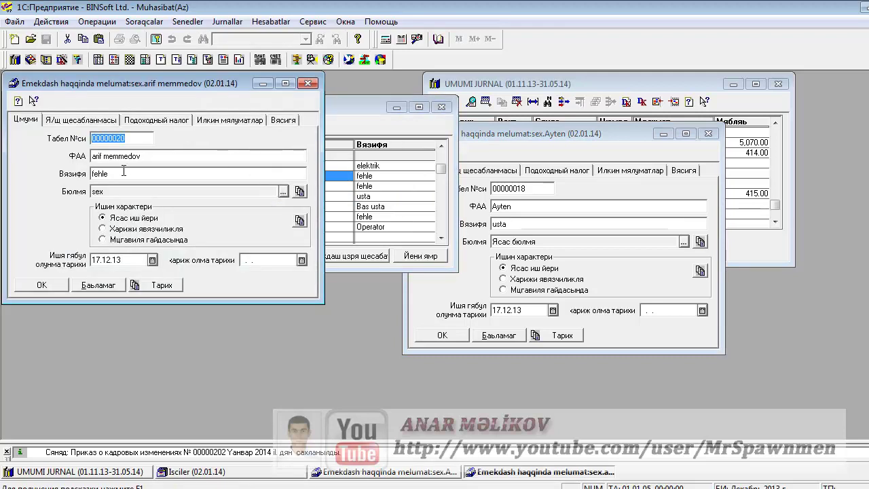
pyautogui.click(309, 83)
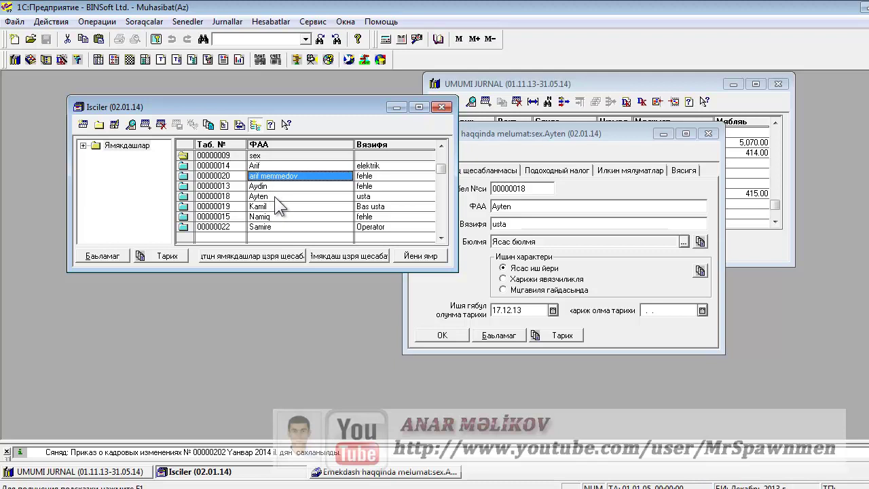
pyautogui.click(282, 226)
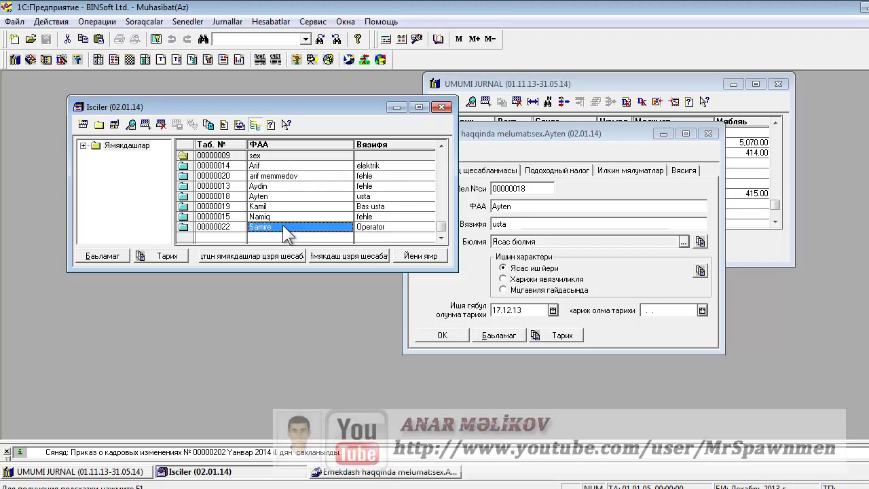
pyautogui.doubleClick(283, 226)
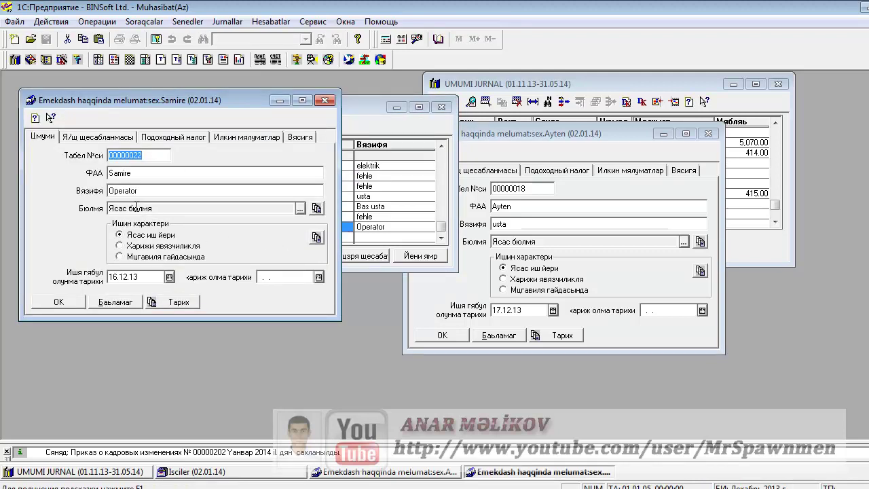
pyautogui.click(318, 103)
# - Review the history of all periodic attributes (Все реквизиты) for the usta employee, checking the hiring and personnel change entries, then close it
pyautogui.moveTo(510, 134); pyautogui.dragTo(233, 109)
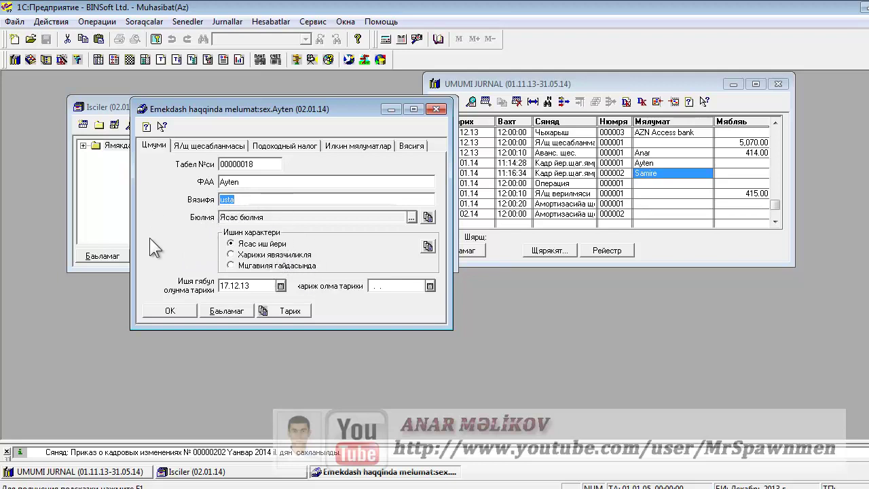
pyautogui.click(288, 313)
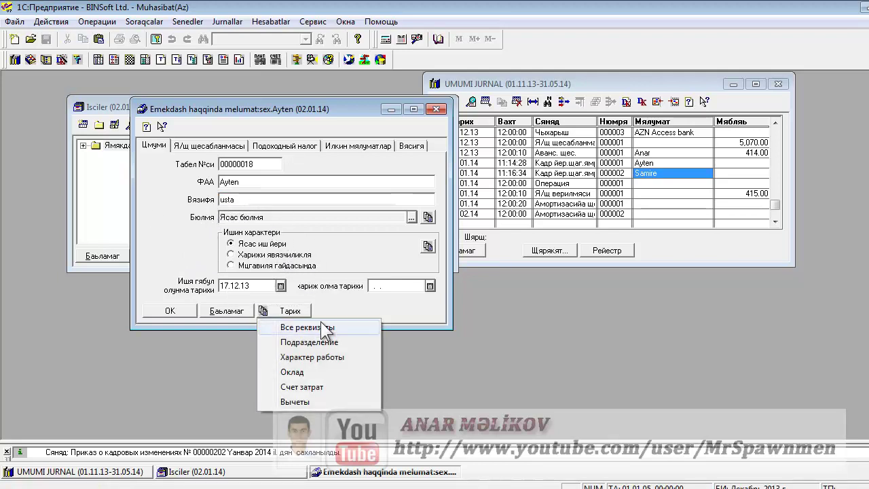
pyautogui.click(323, 326)
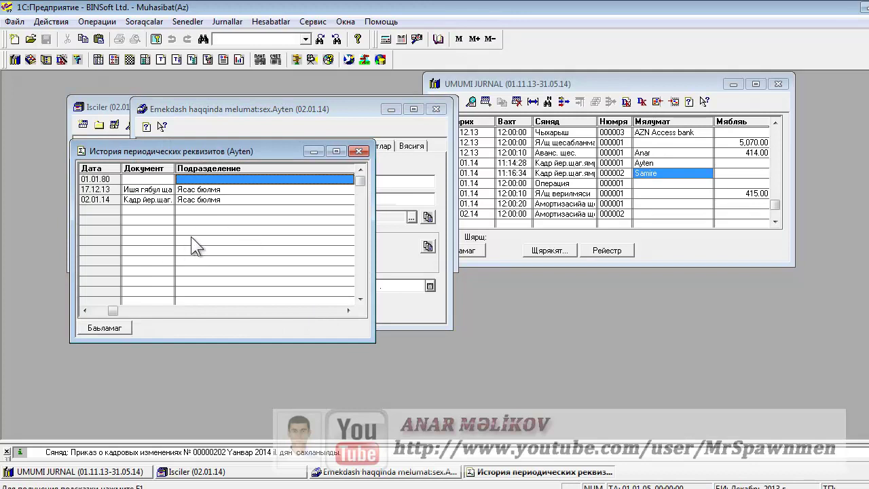
pyautogui.moveTo(183, 153); pyautogui.dragTo(259, 138)
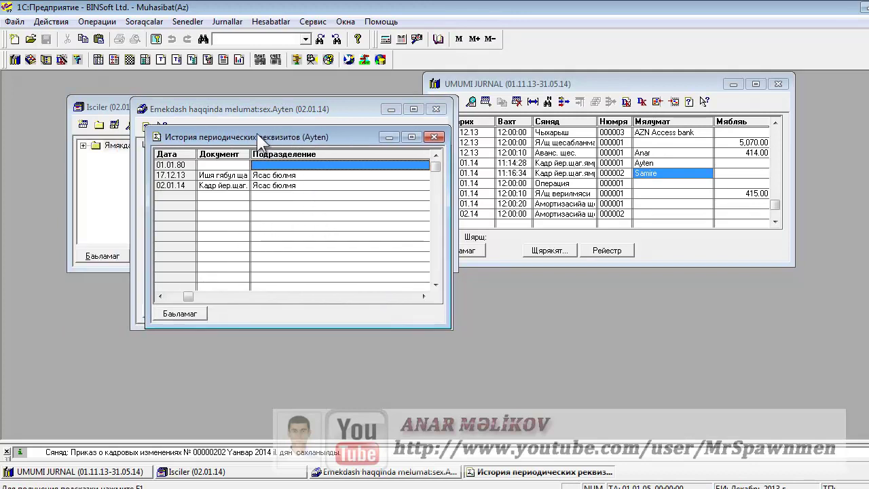
pyautogui.click(238, 177)
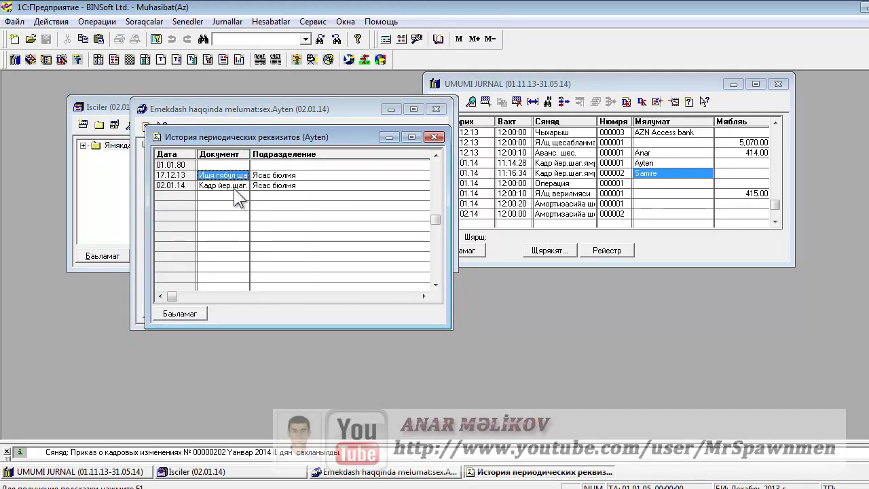
pyautogui.click(236, 185)
pyautogui.click(438, 136)
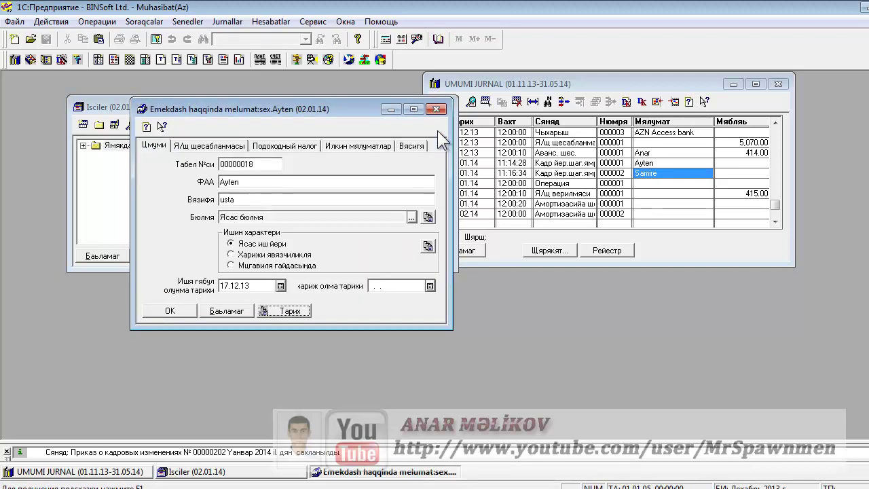
# - Close and reopen the usta employee's card from the sex group, then review the periodic attribute history for the department (Подразделение) and close the history
pyautogui.click(436, 115)
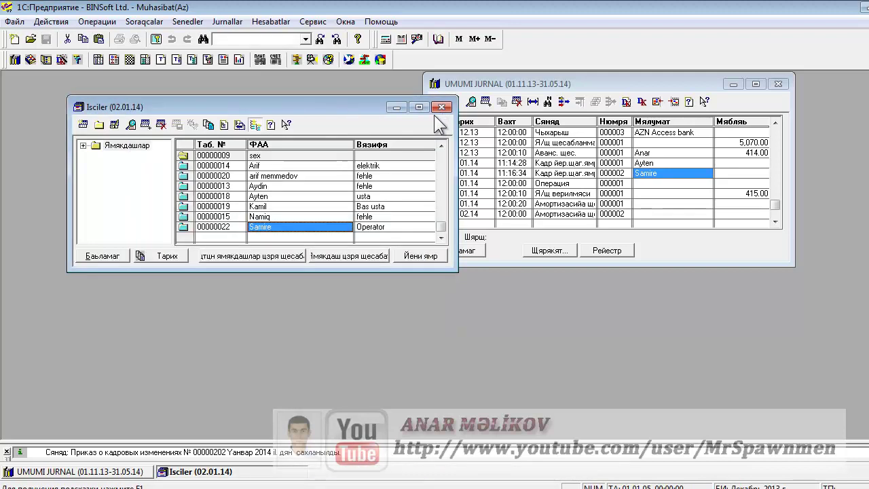
pyautogui.click(275, 197)
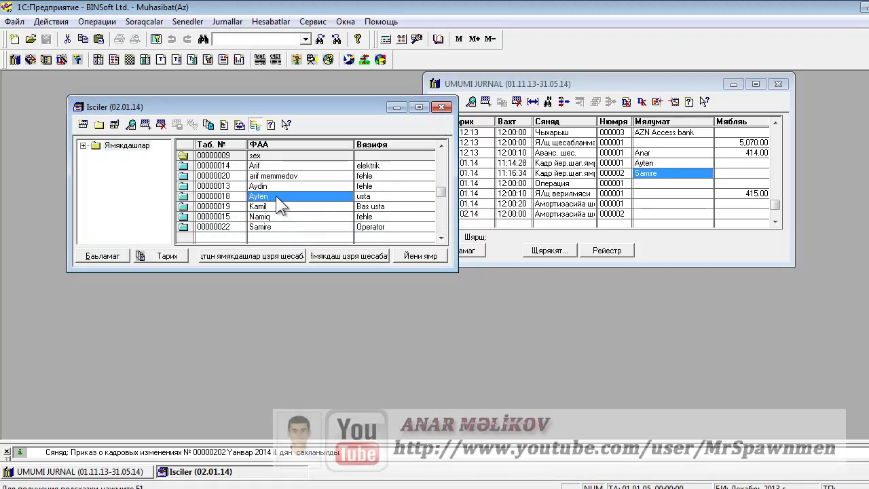
pyautogui.doubleClick(276, 198)
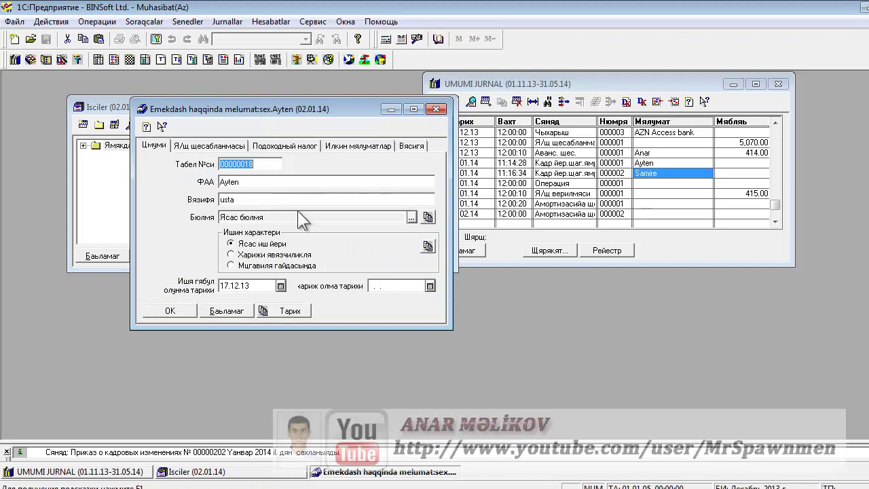
pyautogui.click(295, 315)
pyautogui.click(293, 329)
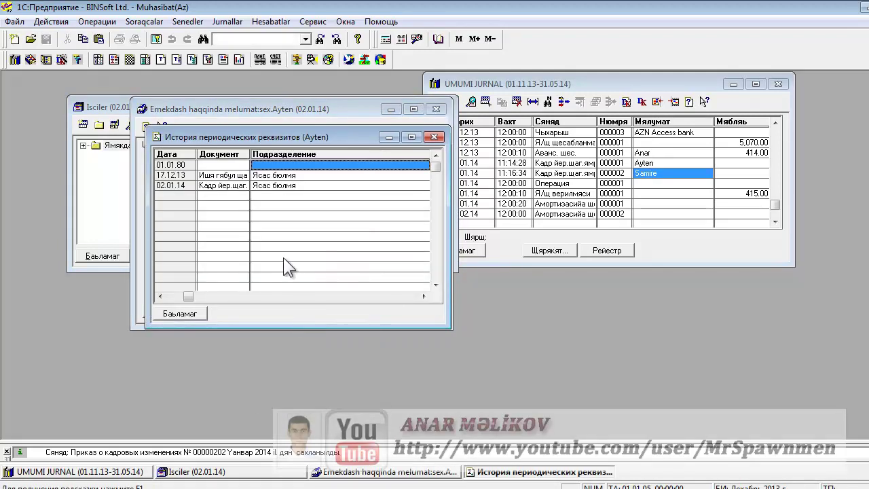
pyautogui.click(435, 137)
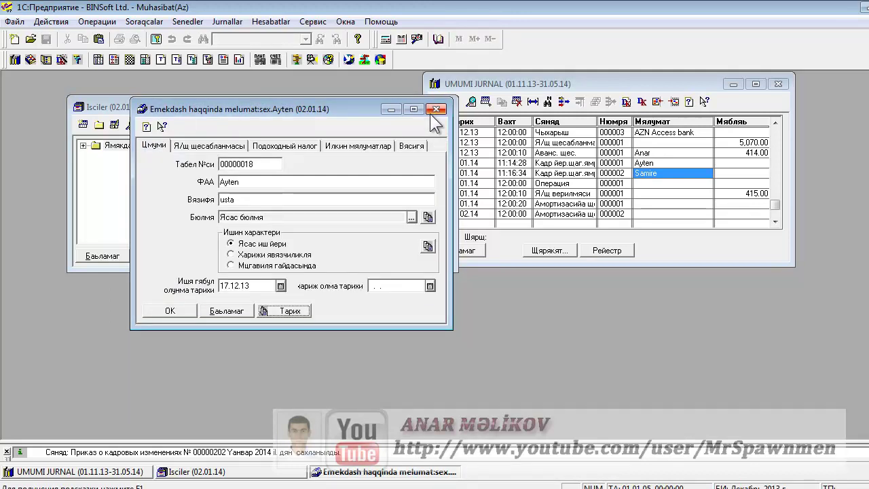
# - Look through the usta employee's income tax, initial data, document (Вясигя) and salary calculation details, then close the card
pyautogui.click(292, 145)
pyautogui.click(369, 150)
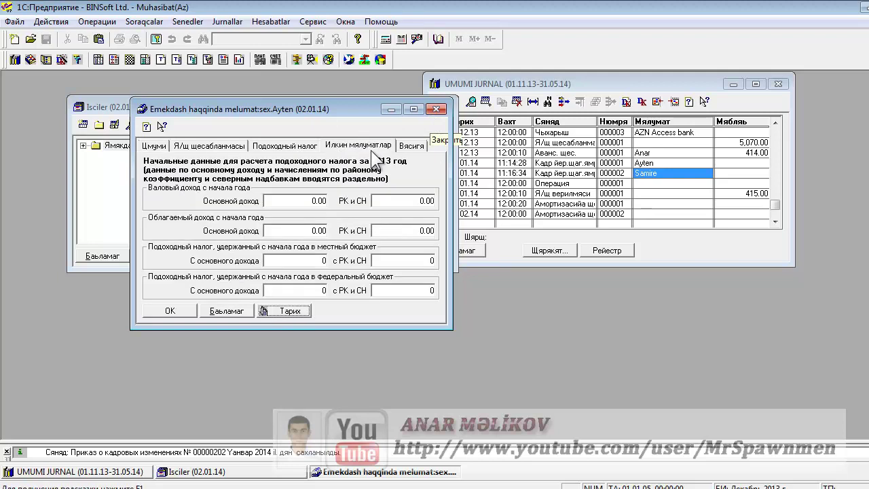
pyautogui.click(415, 147)
pyautogui.click(313, 150)
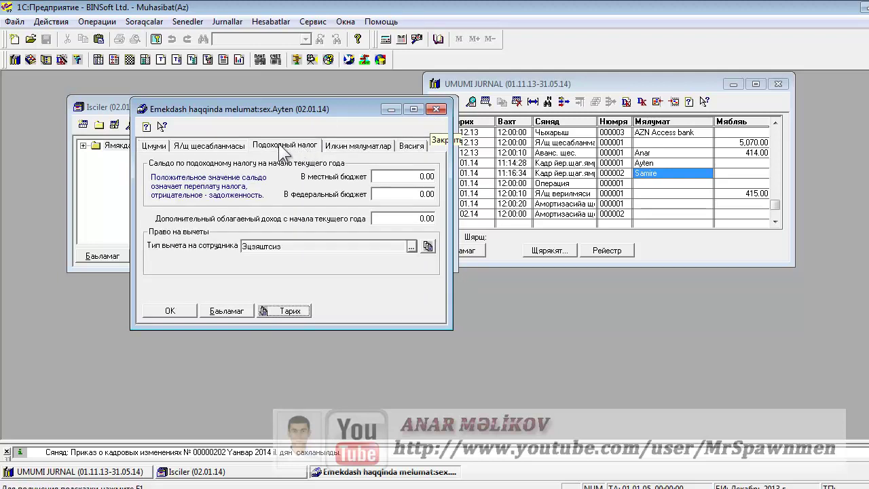
pyautogui.click(231, 150)
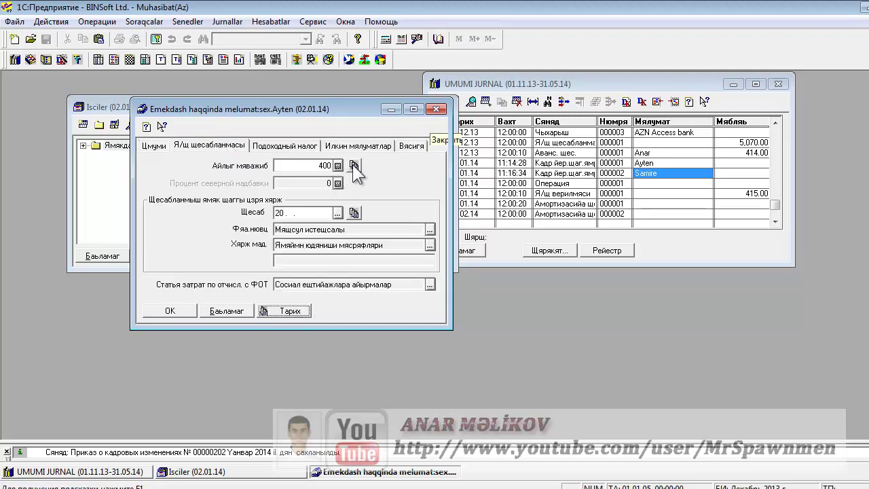
pyautogui.click(436, 110)
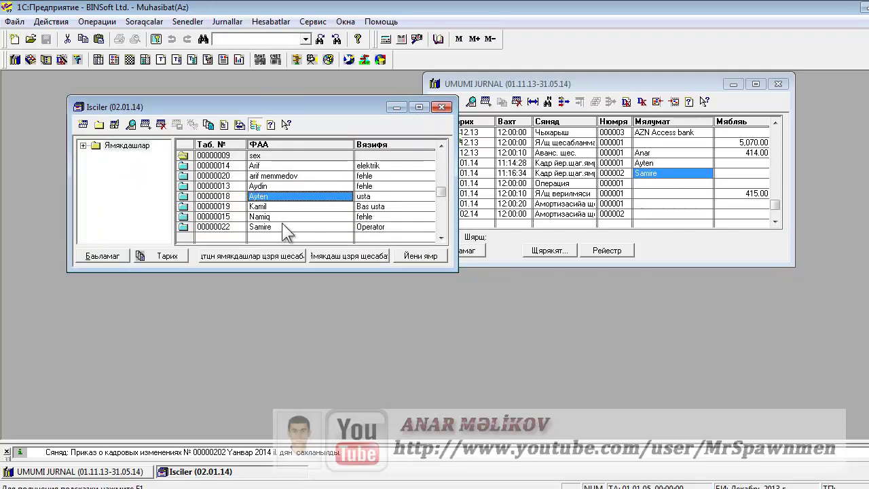
# - View the salary calculation details (Я/щ щесабланмасы) on the Operator employee's card, then close the card
pyautogui.click(284, 226)
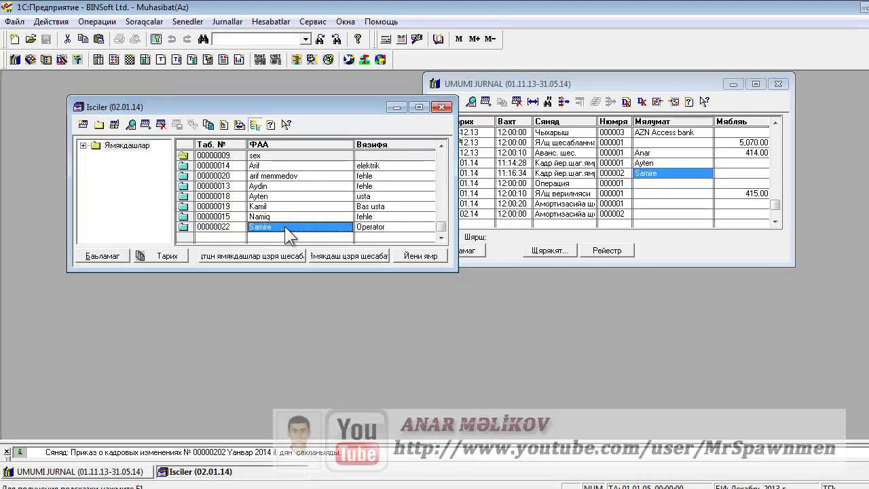
pyautogui.doubleClick(286, 229)
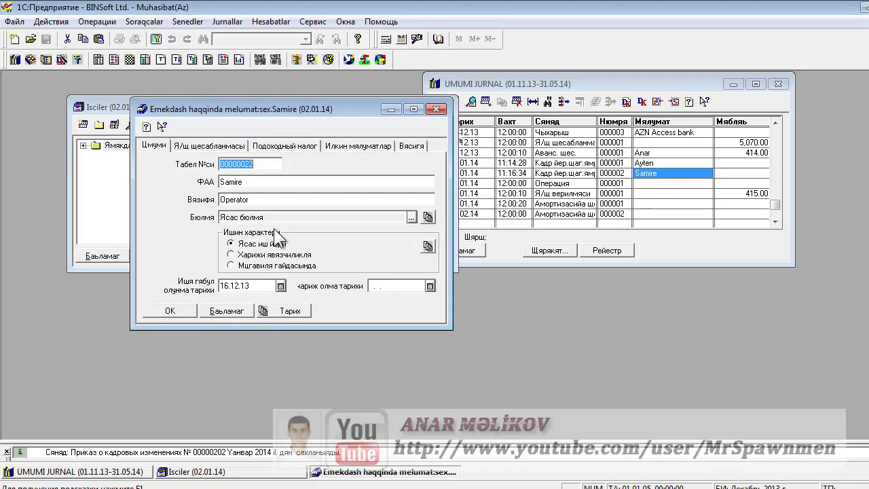
pyautogui.click(197, 144)
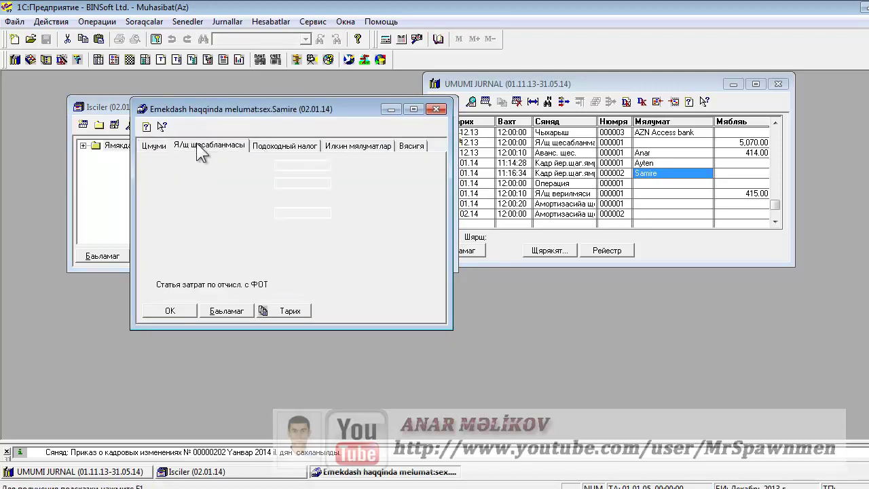
pyautogui.click(436, 109)
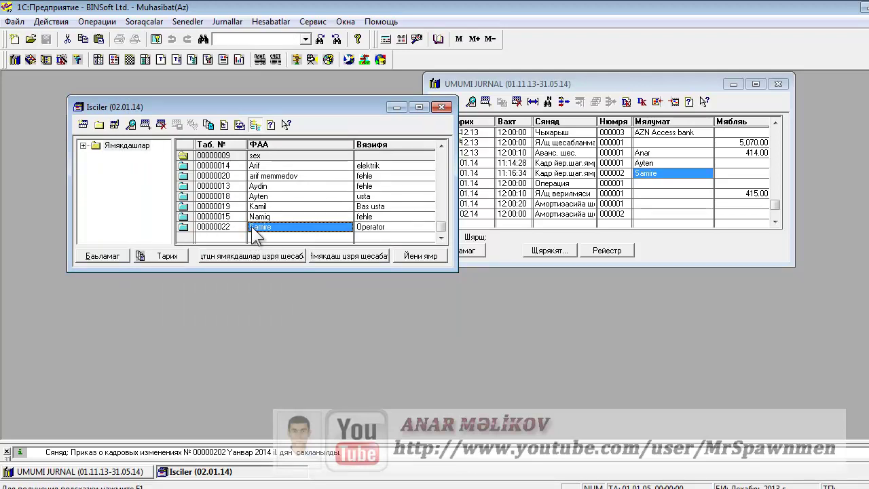
# - Transfer the Operator employee from the sex group to the Ofis group, confirming the move
pyautogui.click(82, 145)
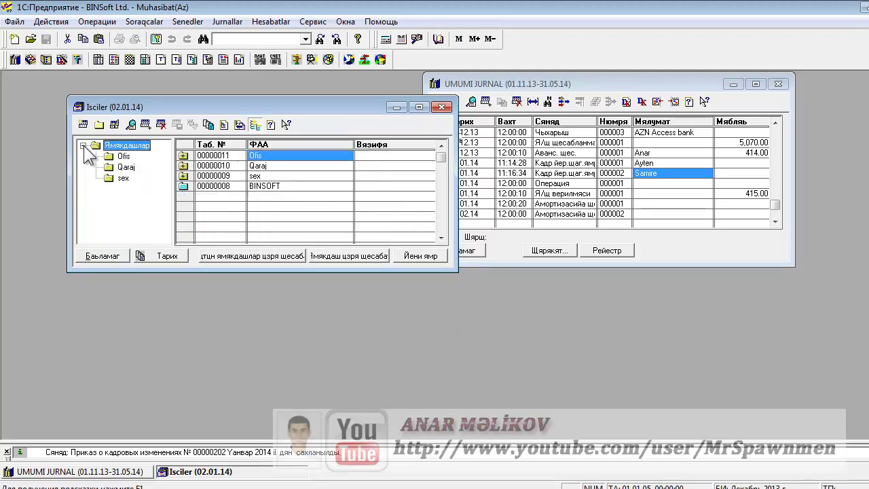
pyautogui.click(124, 156)
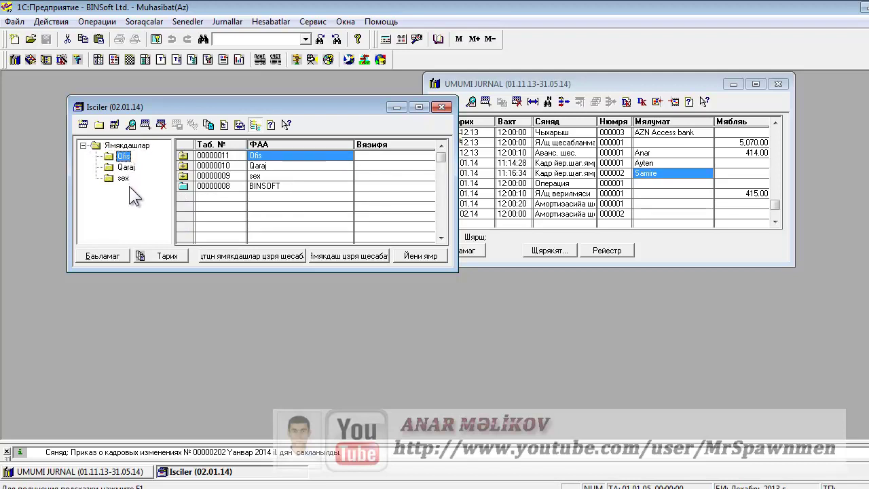
pyautogui.doubleClick(182, 177)
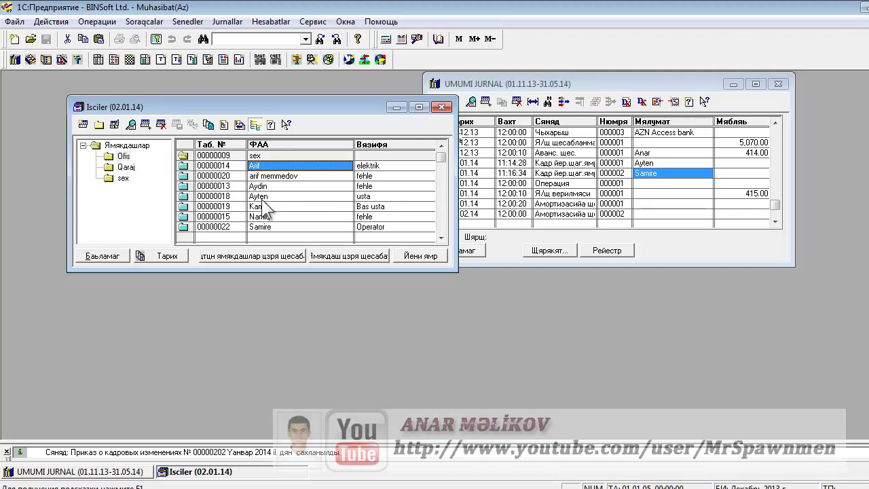
pyautogui.click(264, 198)
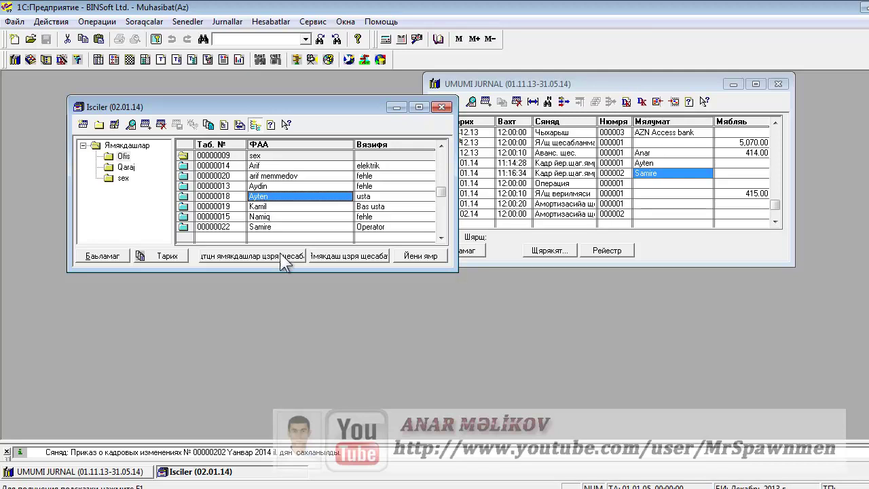
pyautogui.click(272, 226)
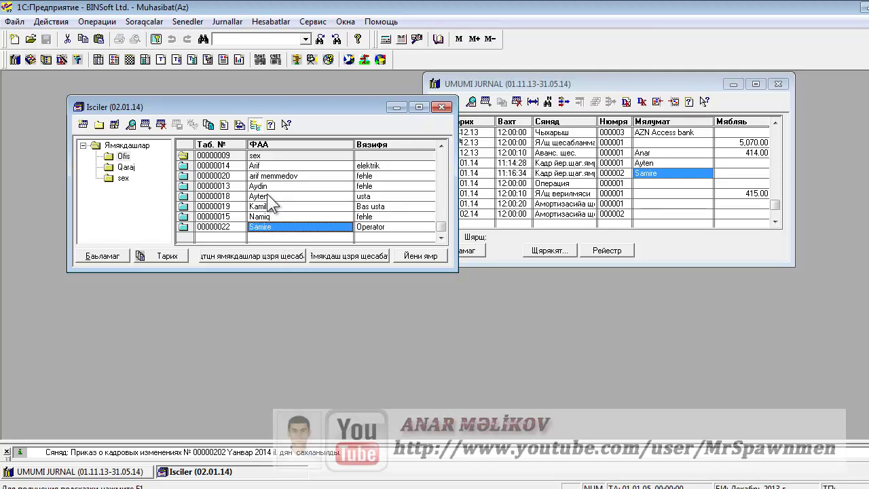
pyautogui.click(239, 124)
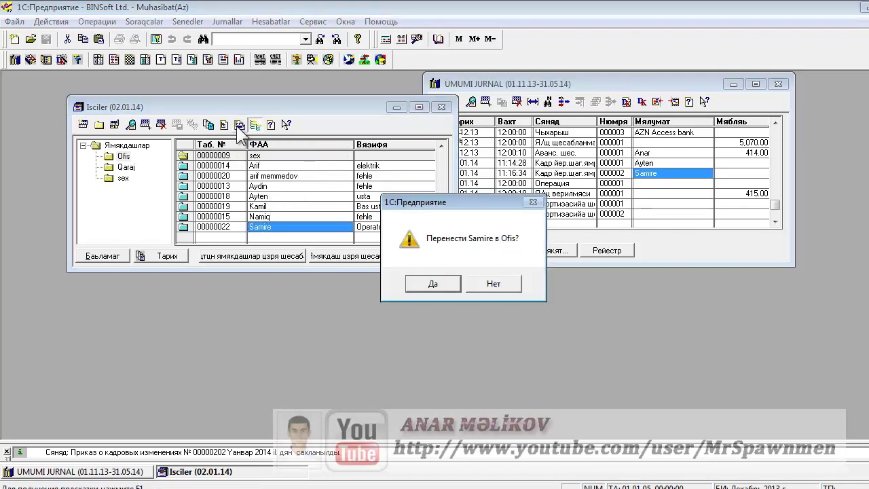
pyautogui.click(421, 284)
# - Transfer the usta employee from the sex group to the Ofis group, confirming the move
pyautogui.click(271, 194)
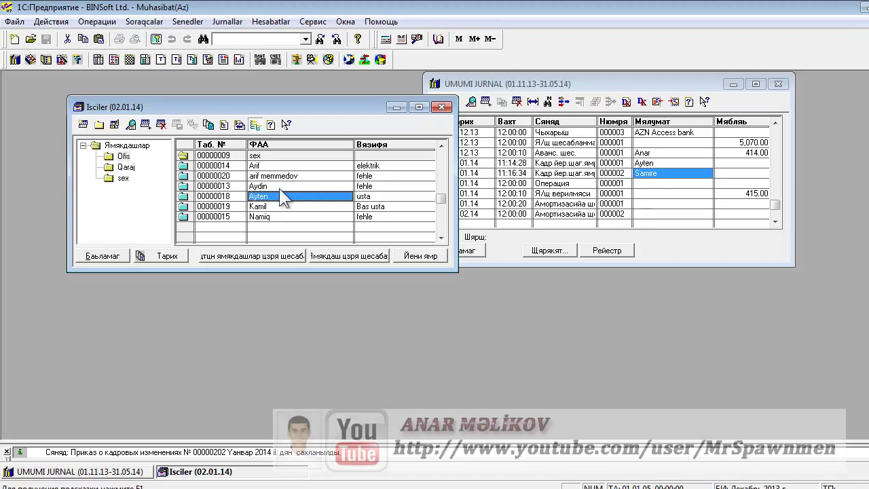
pyautogui.click(240, 124)
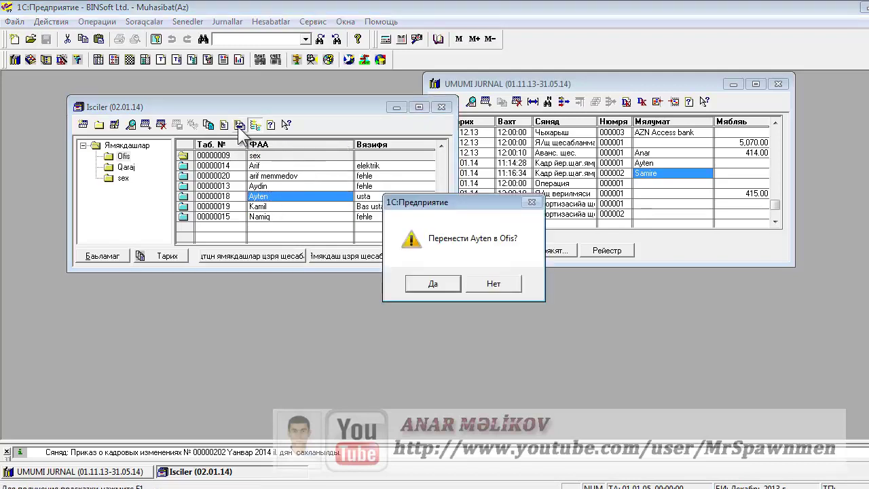
pyautogui.click(420, 284)
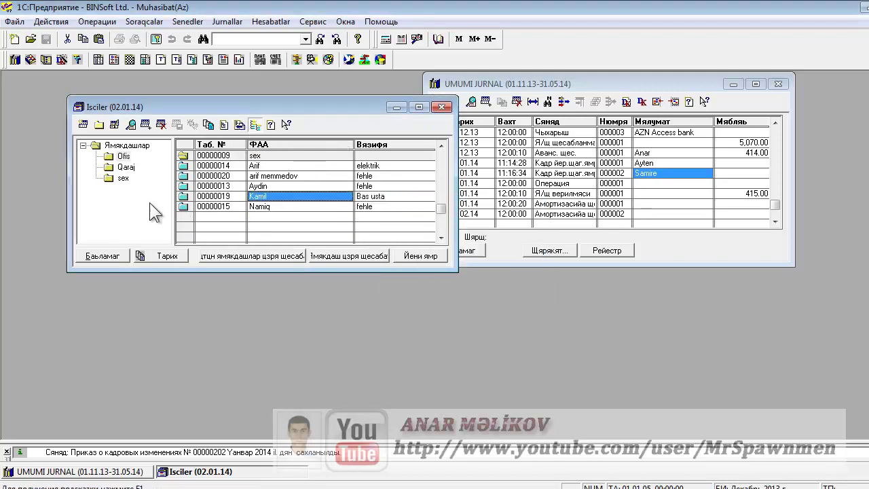
# - Show the Ofis group's employees and check the entries and positions of the transferred usta and Operator employees
pyautogui.click(114, 157)
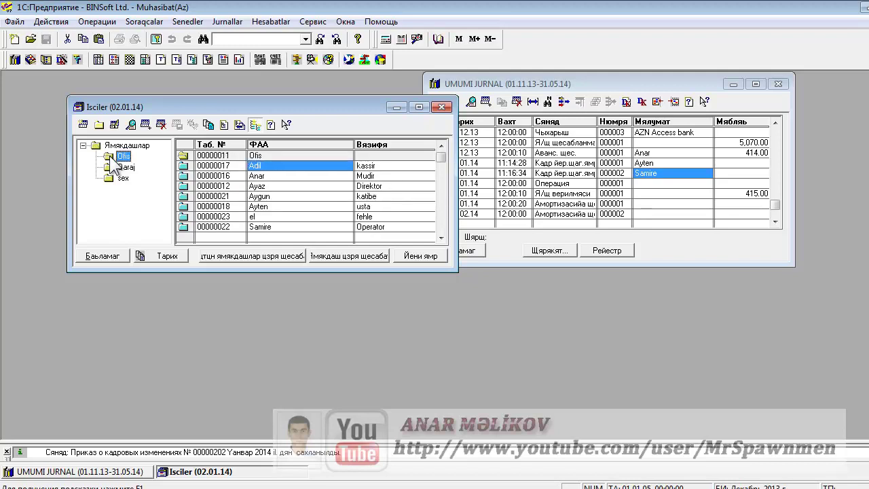
pyautogui.click(287, 206)
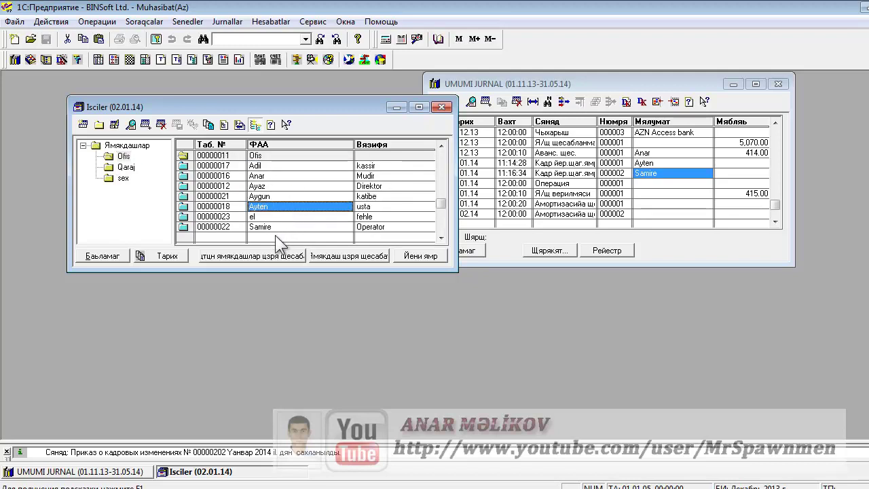
pyautogui.click(271, 228)
pyautogui.click(365, 228)
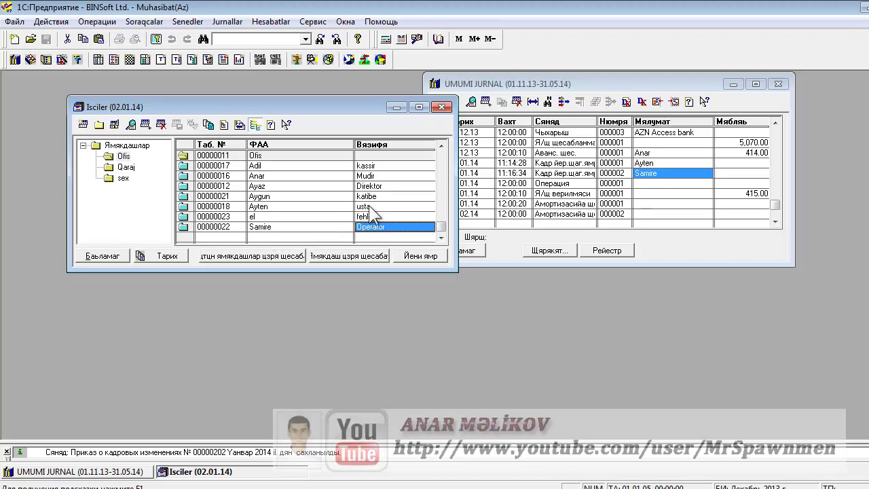
pyautogui.click(369, 206)
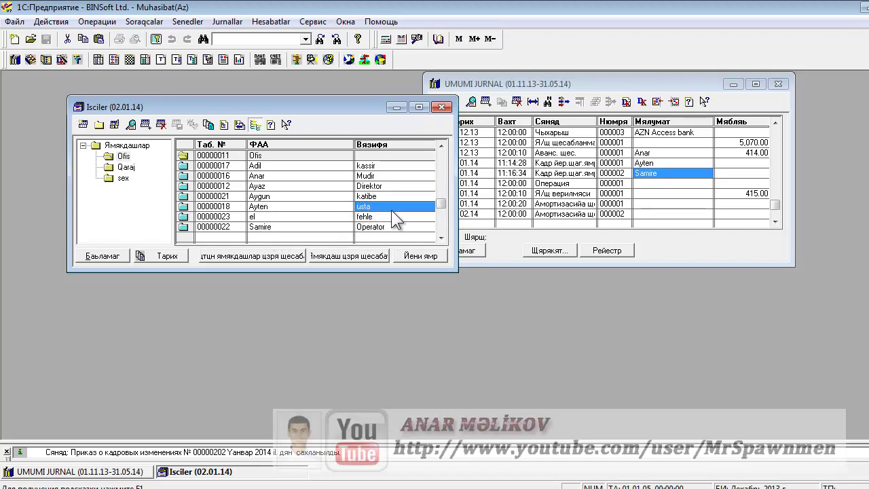
# - Check the position (Вязифя) on the usta employee's card in the Ofis group, then close the card and the employee directory
pyautogui.doubleClick(392, 210)
pyautogui.doubleClick(226, 199)
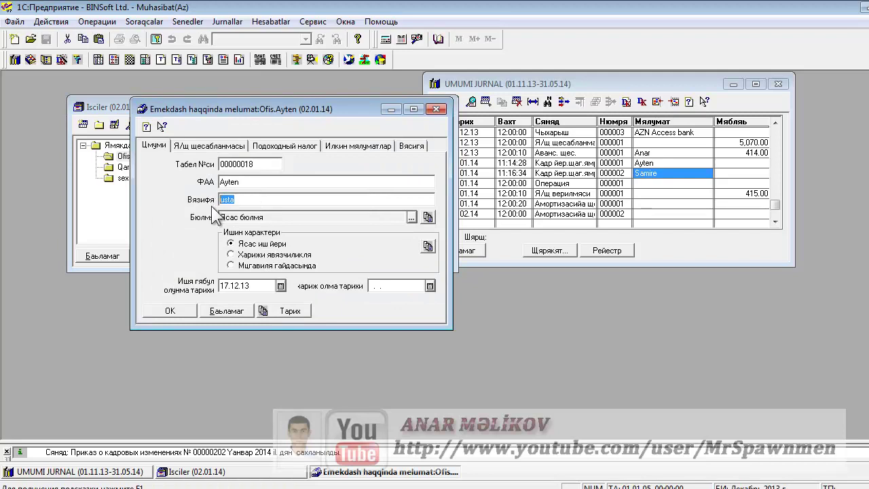
pyautogui.click(436, 109)
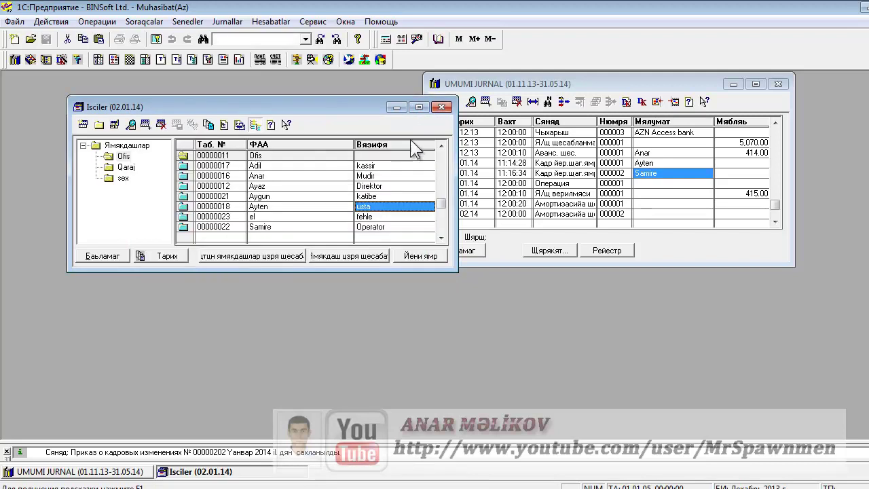
pyautogui.click(441, 107)
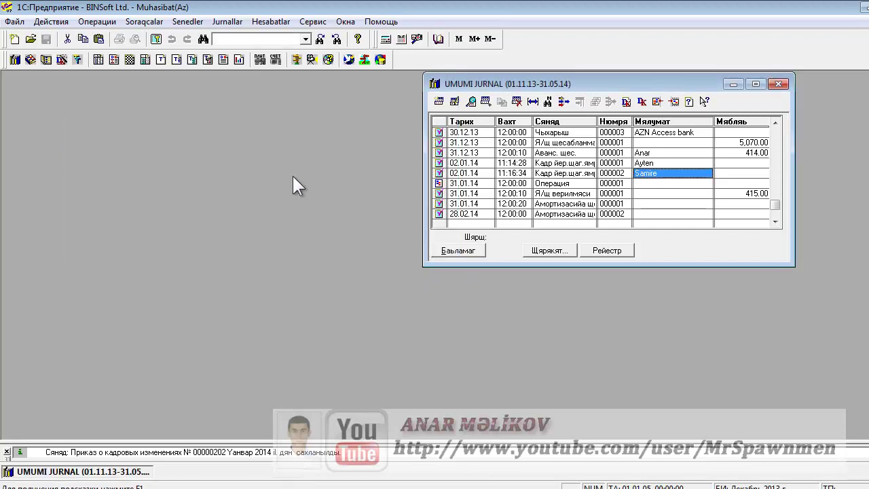